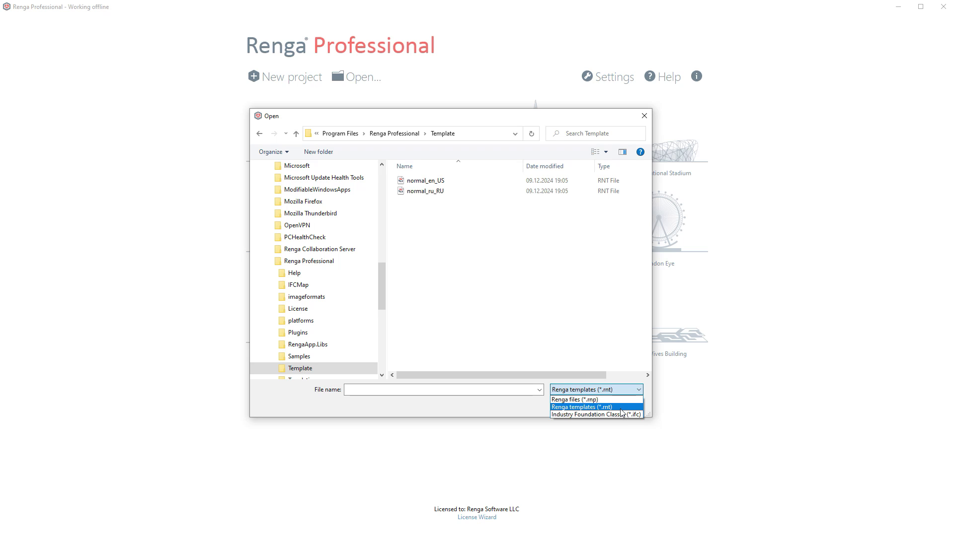
# - Filter the Open dialog to Renga templates (*.rnt) and examine the path and files of the Template folder
pyautogui.click(621, 409)
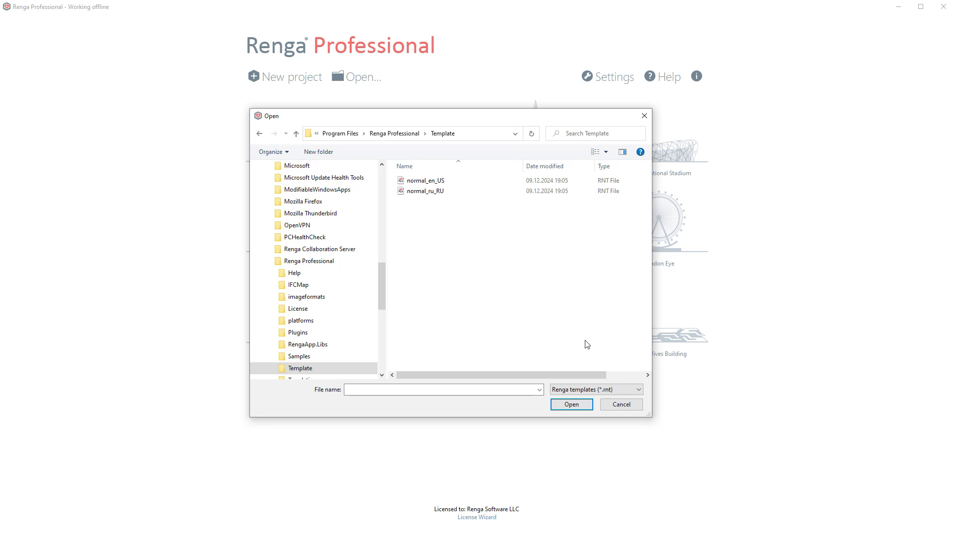
pyautogui.click(479, 135)
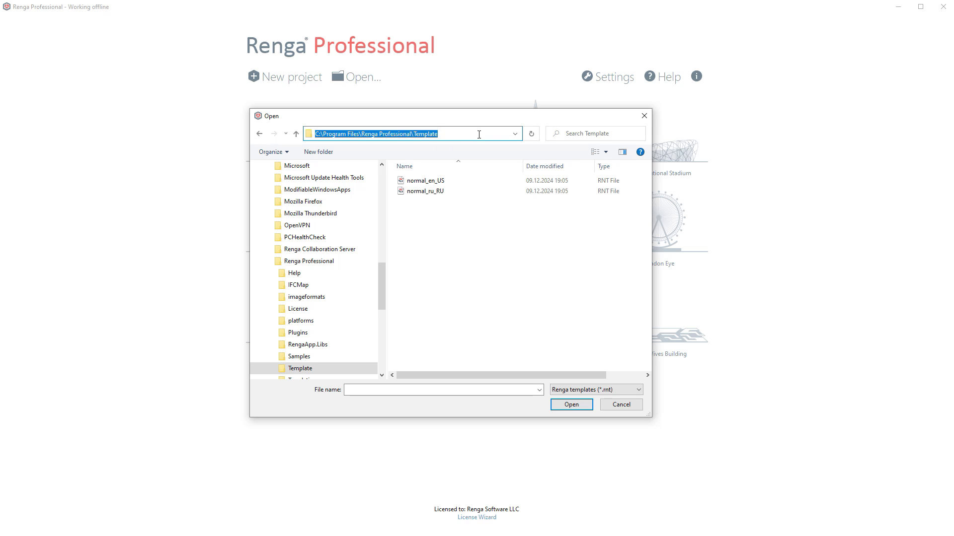
pyautogui.click(477, 222)
pyautogui.click(453, 185)
pyautogui.doubleClick(453, 185)
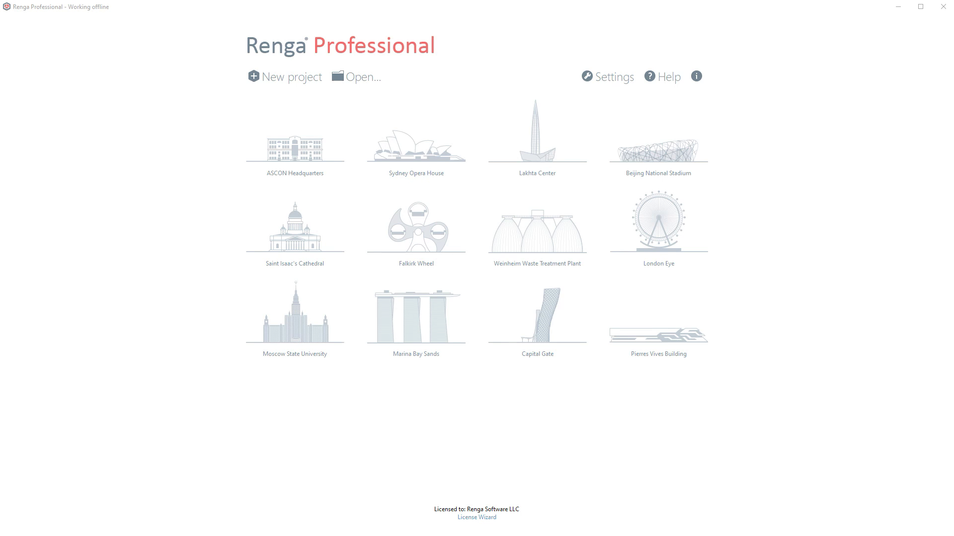
# - Open the application settings and review the general options, starting with the available display languages
pyautogui.click(610, 80)
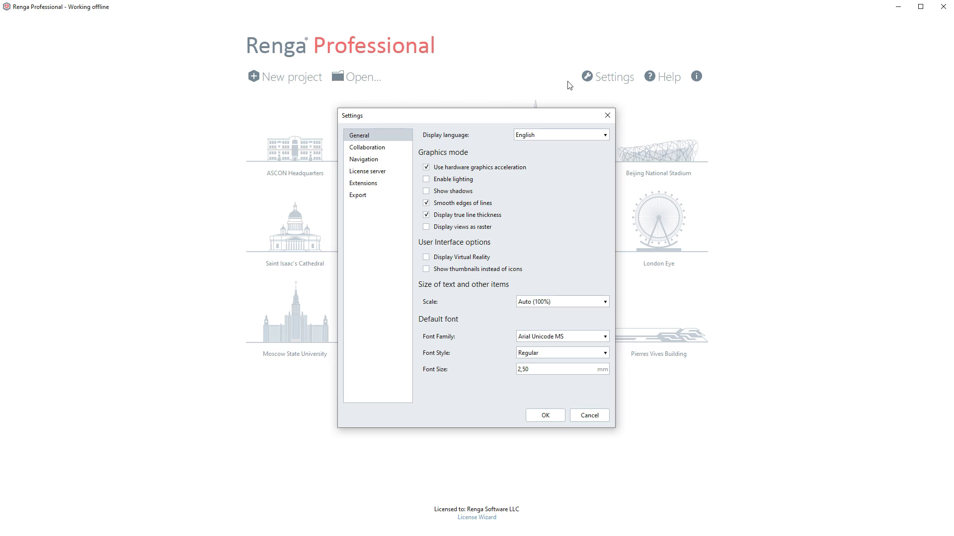
pyautogui.click(552, 135)
pyautogui.click(553, 135)
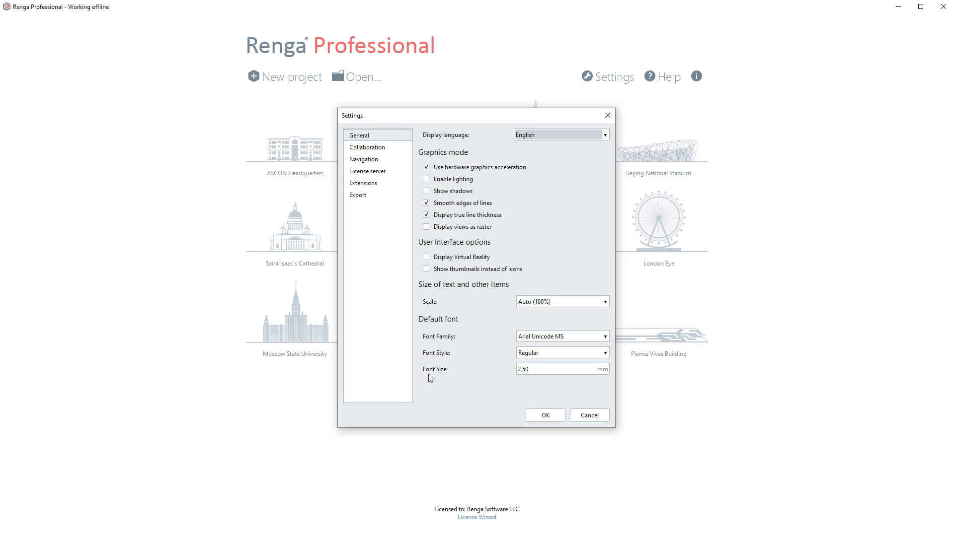
# - Review the collaboration server settings: user name, server address, port and server access key
pyautogui.click(390, 149)
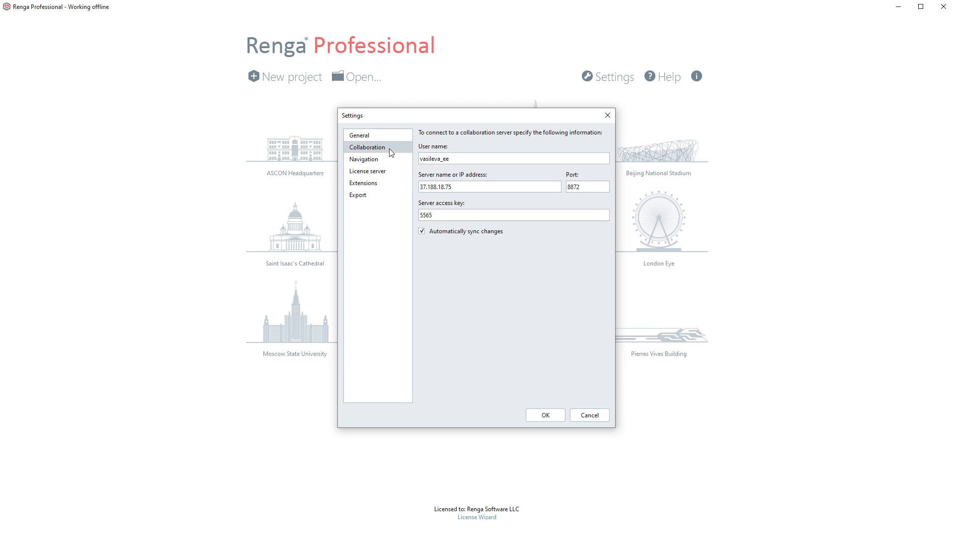
pyautogui.doubleClick(471, 159)
pyautogui.click(474, 187)
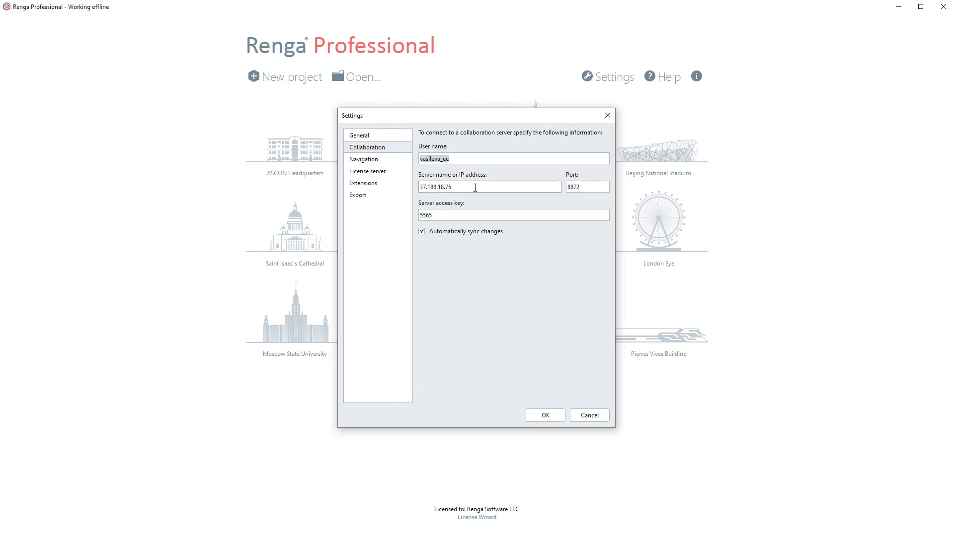
pyautogui.doubleClick(475, 187)
pyautogui.doubleClick(585, 187)
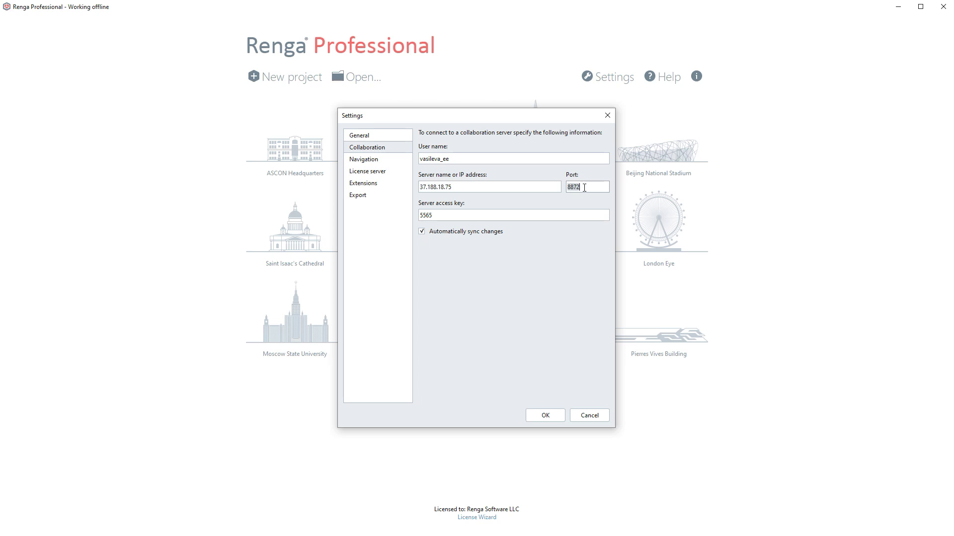
pyautogui.doubleClick(491, 218)
# - Try Camera mode with the rotation center shown on motion, and restore Object mode with the rotation center hidden
pyautogui.click(385, 164)
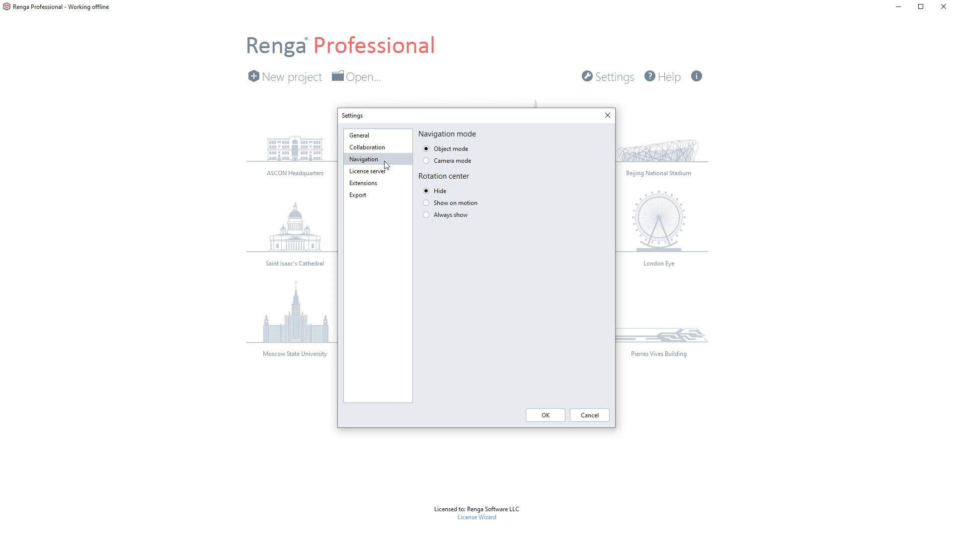
pyautogui.click(443, 162)
pyautogui.click(442, 203)
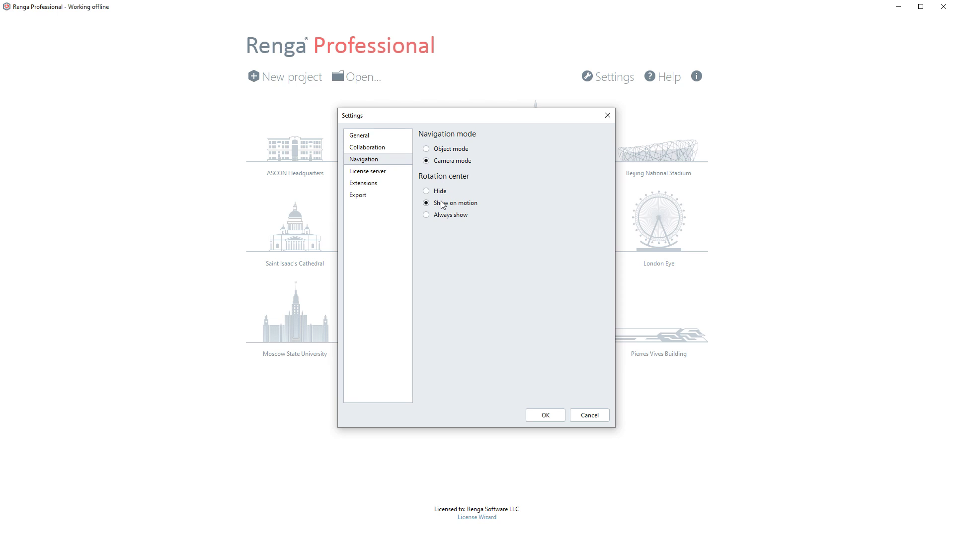
pyautogui.click(429, 150)
pyautogui.click(426, 192)
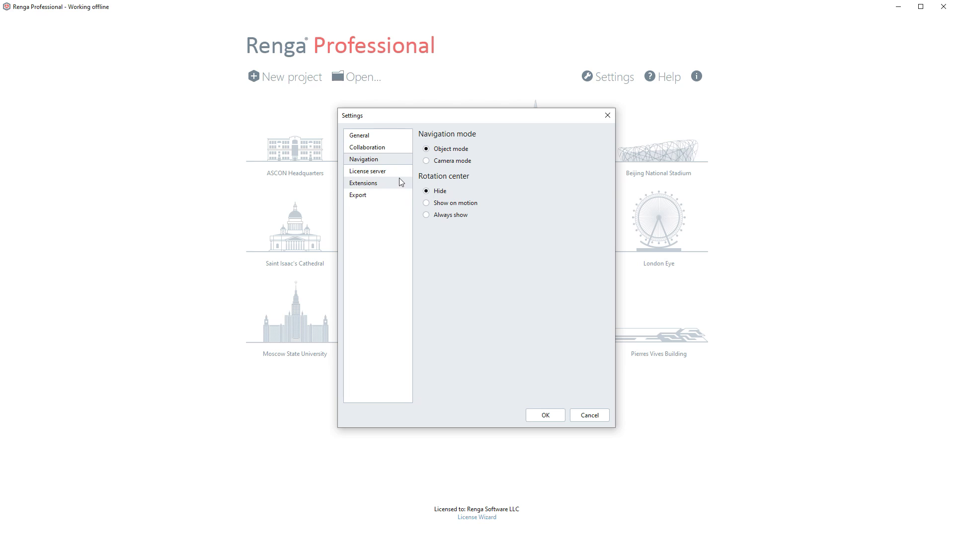
# - Review the License server address field and toggle automatic License server detection off and on again
pyautogui.click(393, 173)
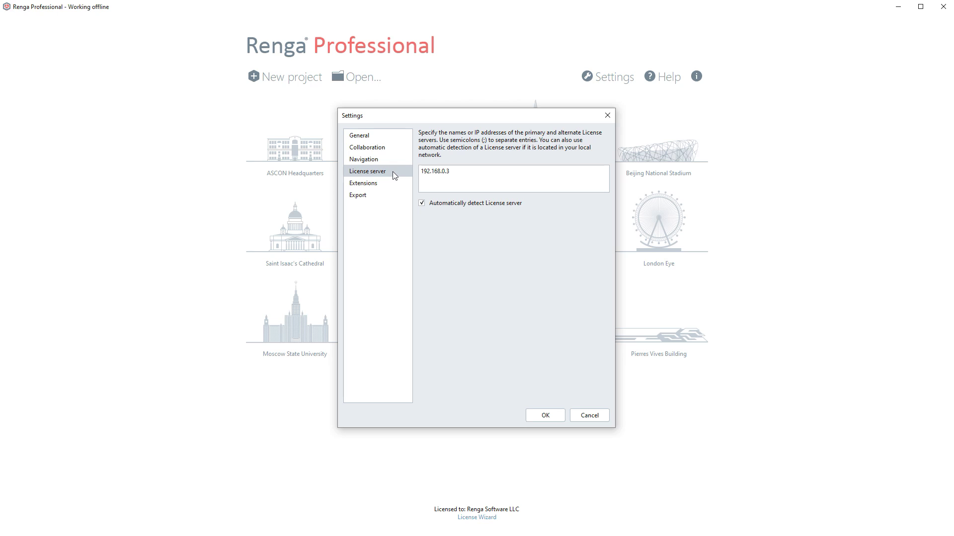
pyautogui.click(477, 177)
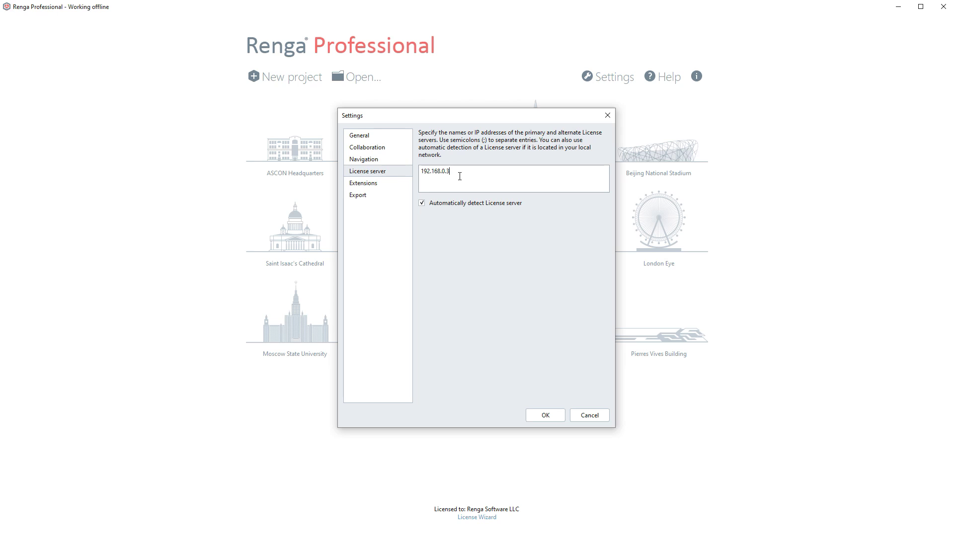
pyautogui.doubleClick(433, 177)
pyautogui.click(422, 204)
pyautogui.click(422, 203)
# - Review the installed extensions and locate the Plugins folder inside the Renga Professional program folder
pyautogui.click(385, 183)
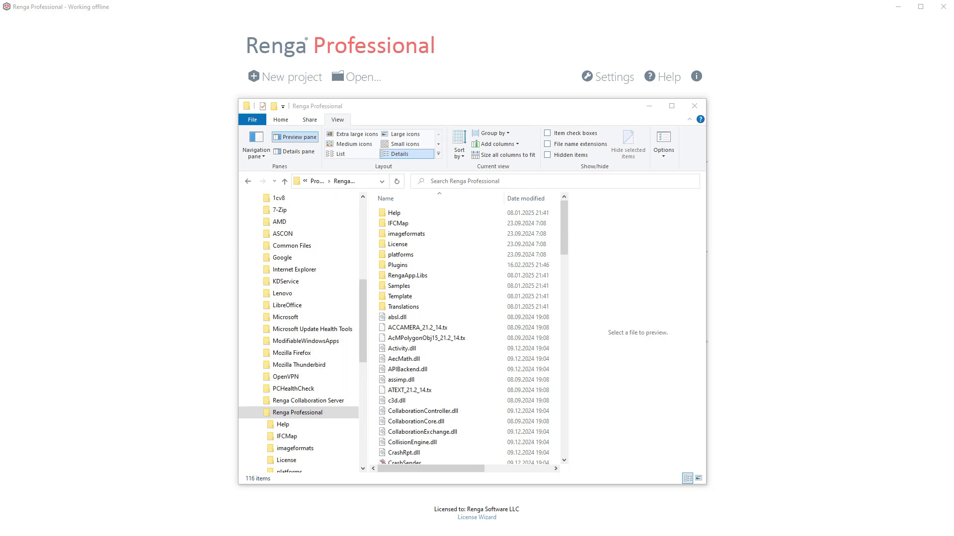
pyautogui.click(413, 268)
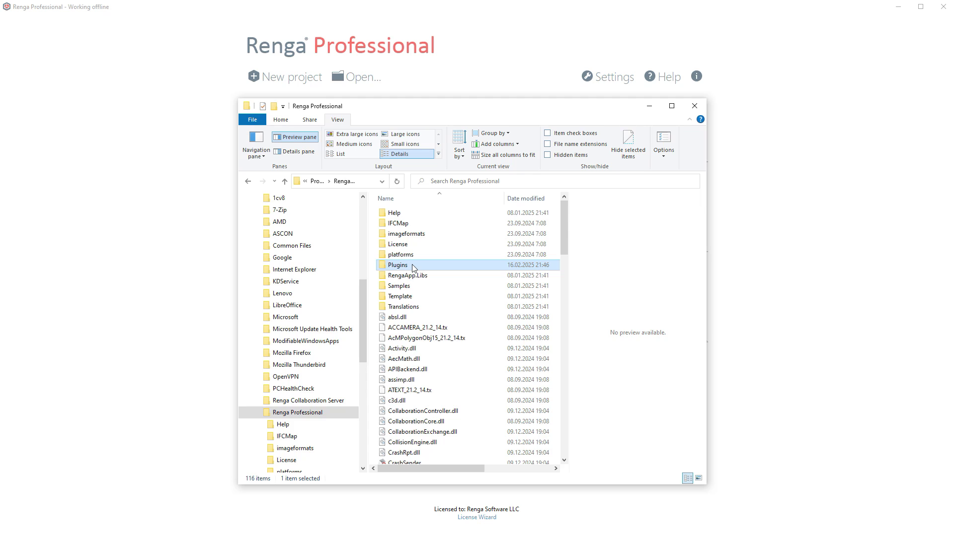
pyautogui.doubleClick(412, 267)
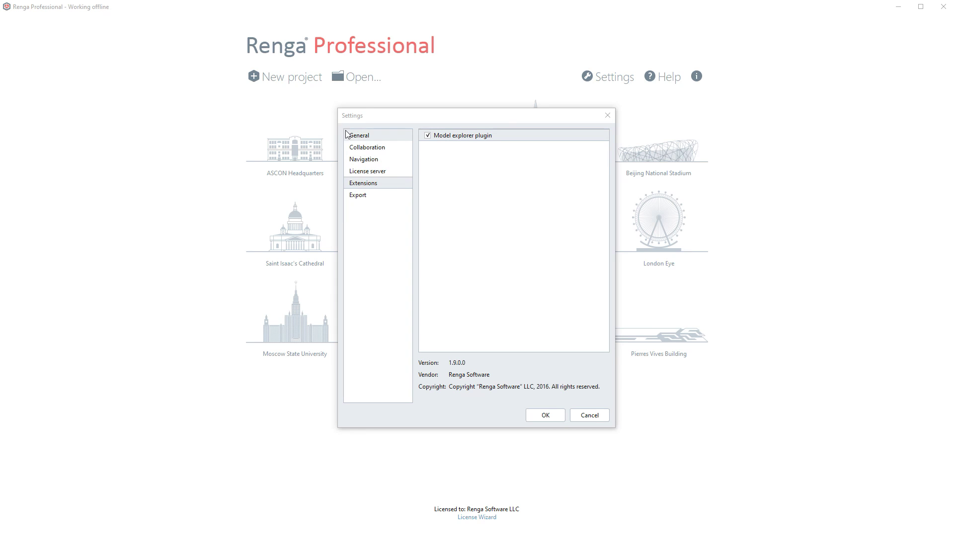
# - Review the IFC4 export parameters, including the Body and Tessellation geometric representations, and close the settings
pyautogui.click(359, 195)
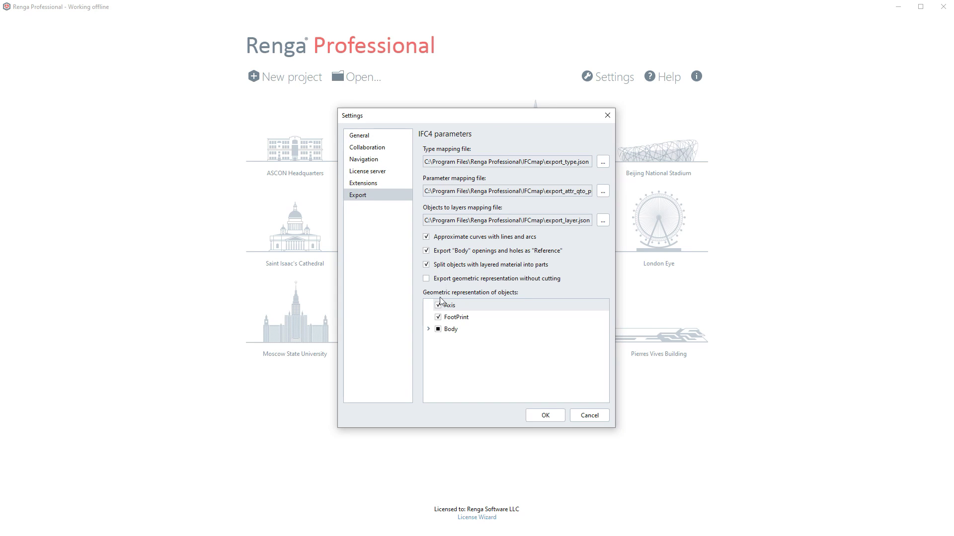
pyautogui.click(429, 330)
pyautogui.click(439, 341)
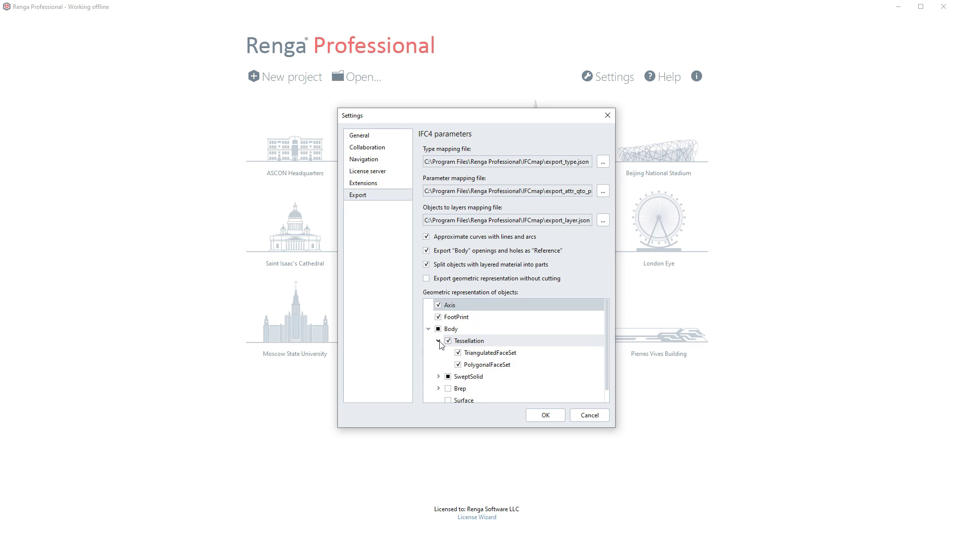
pyautogui.scroll(-1, 518, 377)
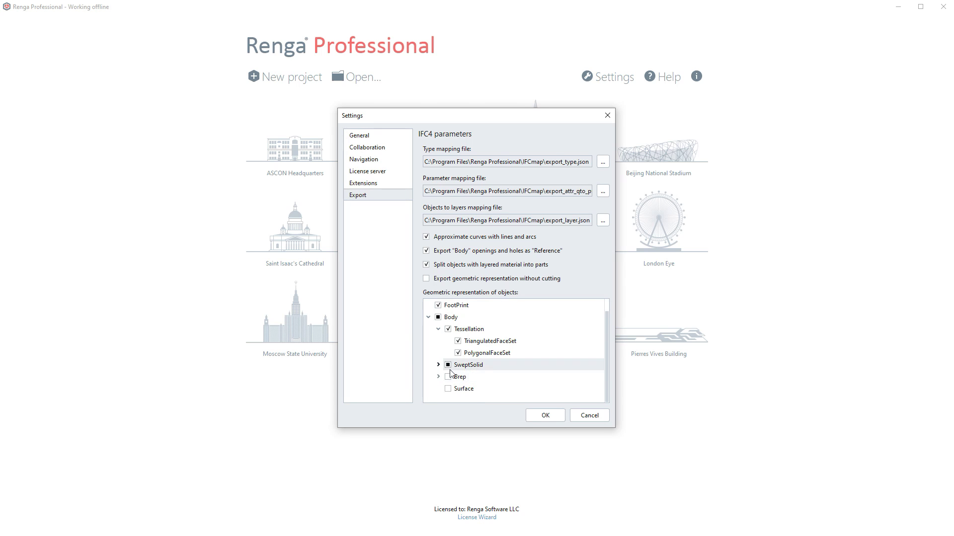
pyautogui.click(547, 415)
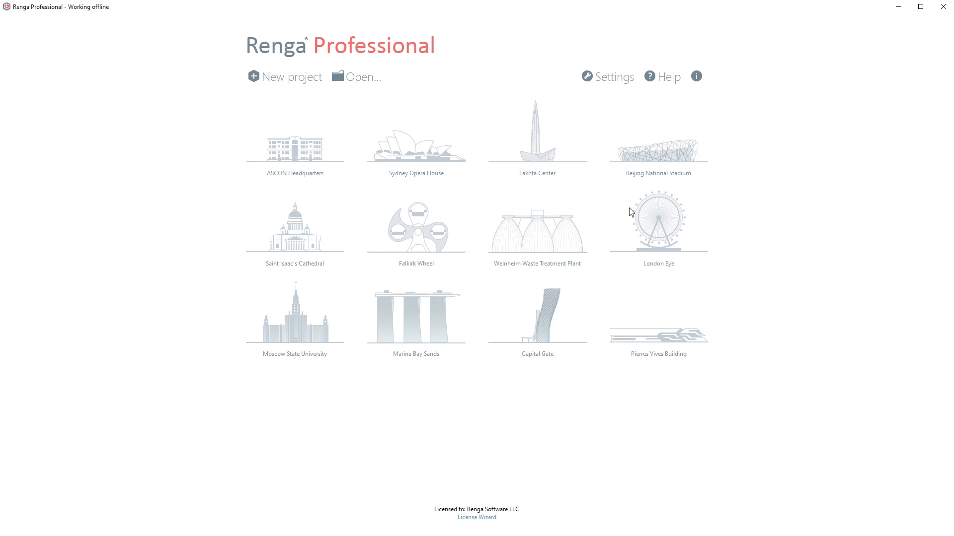
# - Open the help and browse the Primary panel commands and The first project in Renga sections with their design subtopics
pyautogui.click(666, 80)
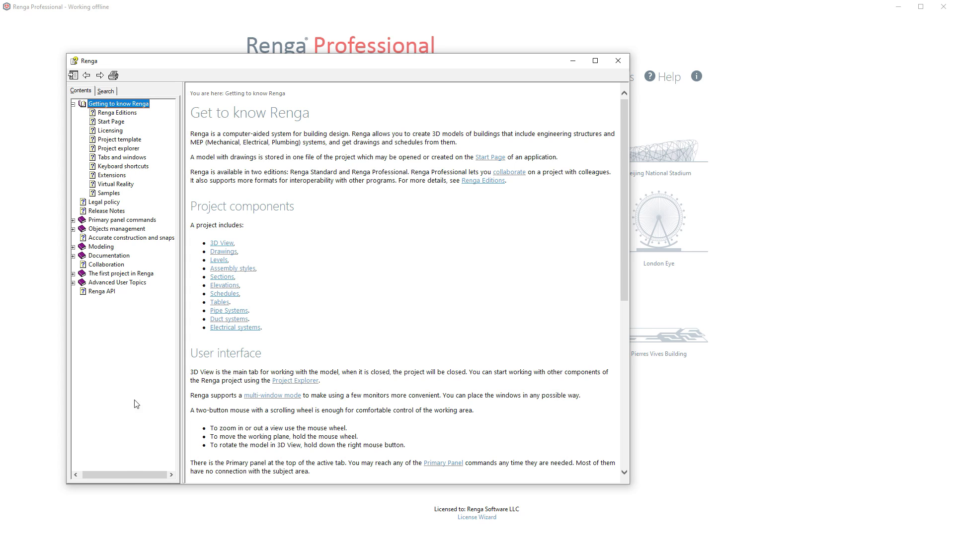
pyautogui.moveTo(124, 475); pyautogui.dragTo(111, 476)
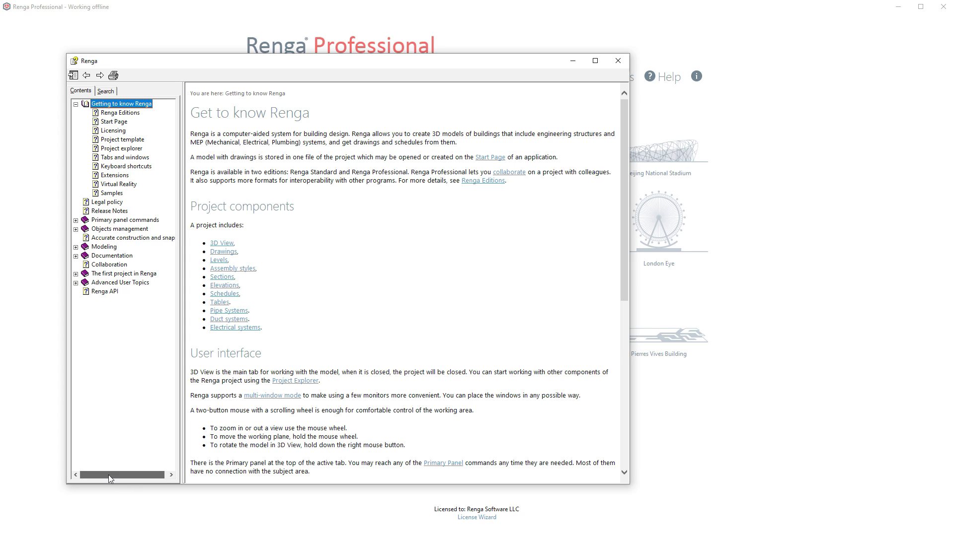
pyautogui.click(76, 220)
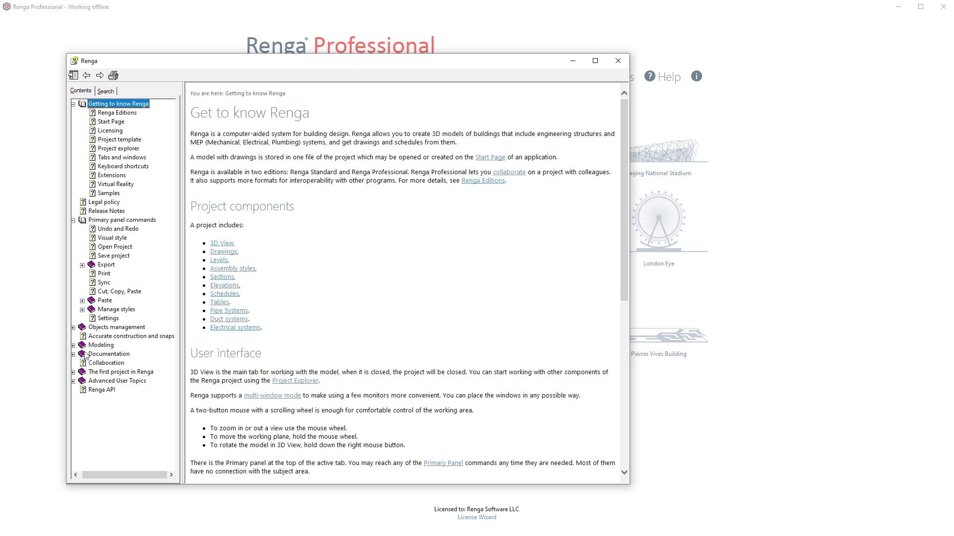
pyautogui.click(97, 373)
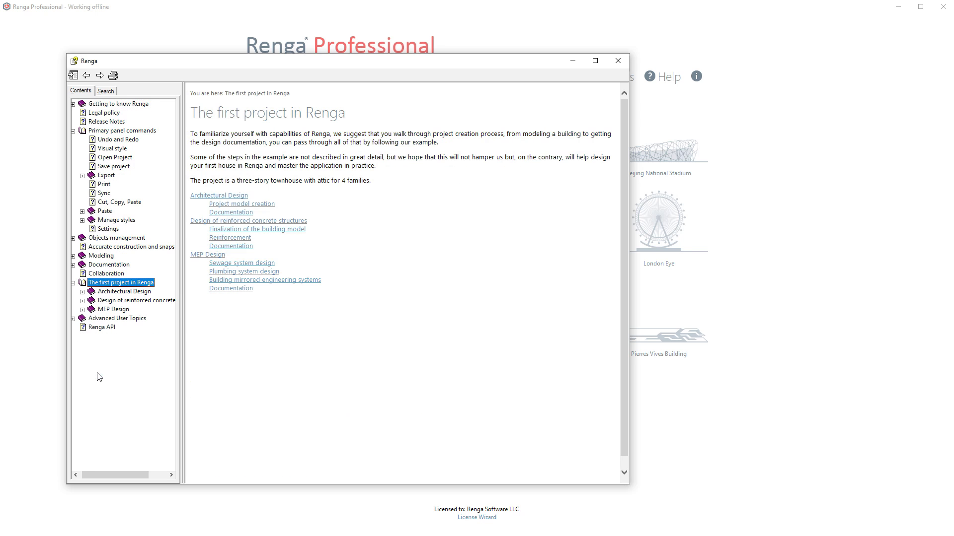
pyautogui.click(82, 292)
pyautogui.click(83, 319)
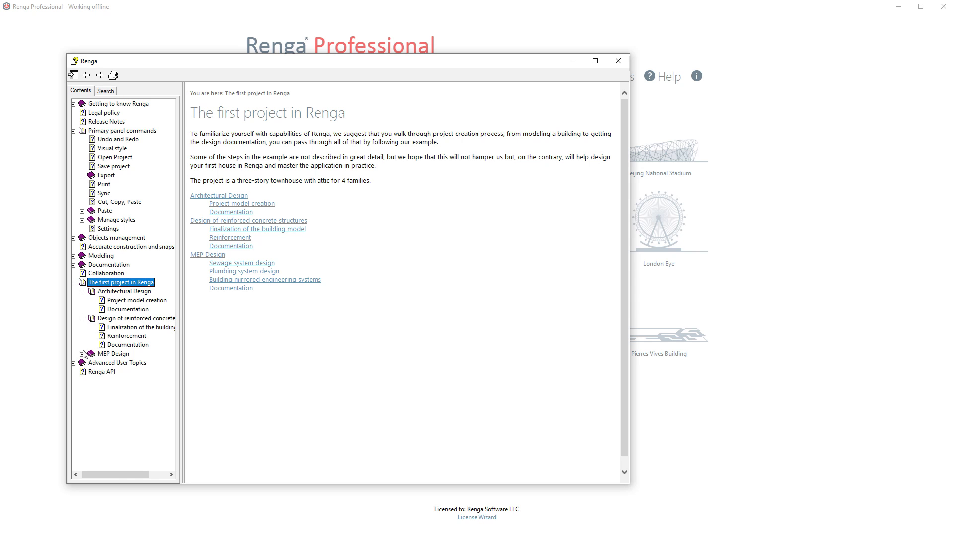
pyautogui.click(82, 354)
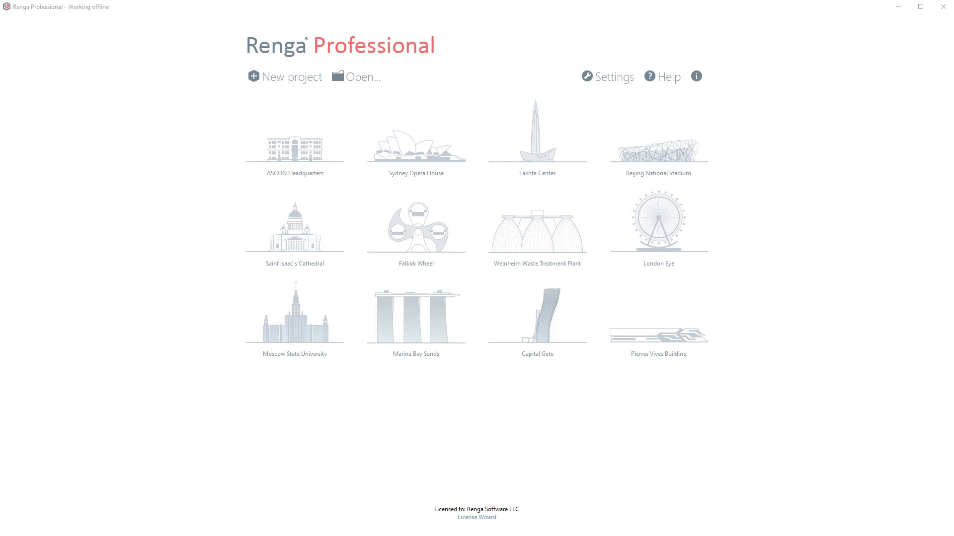
# - Check the program version in the About information and close it
pyautogui.click(695, 77)
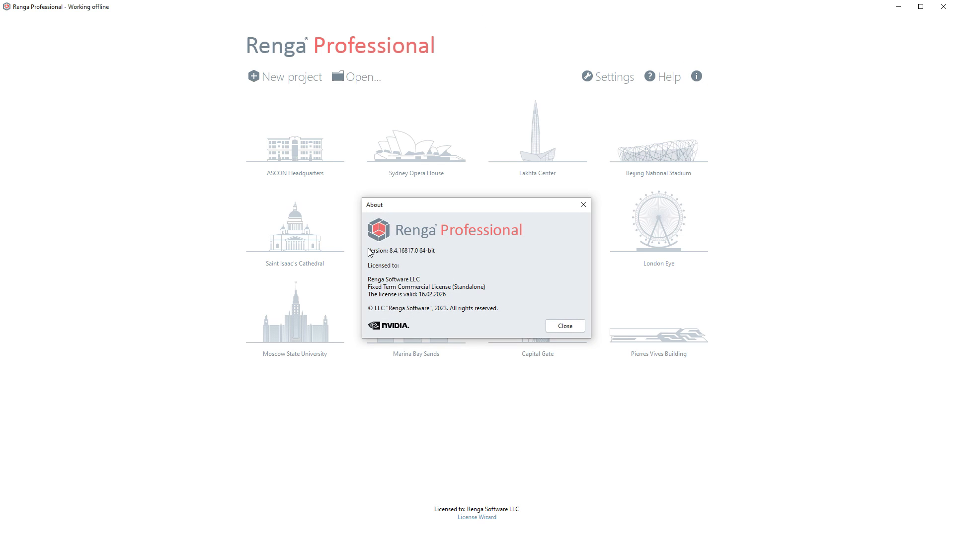
pyautogui.moveTo(368, 252); pyautogui.dragTo(426, 252)
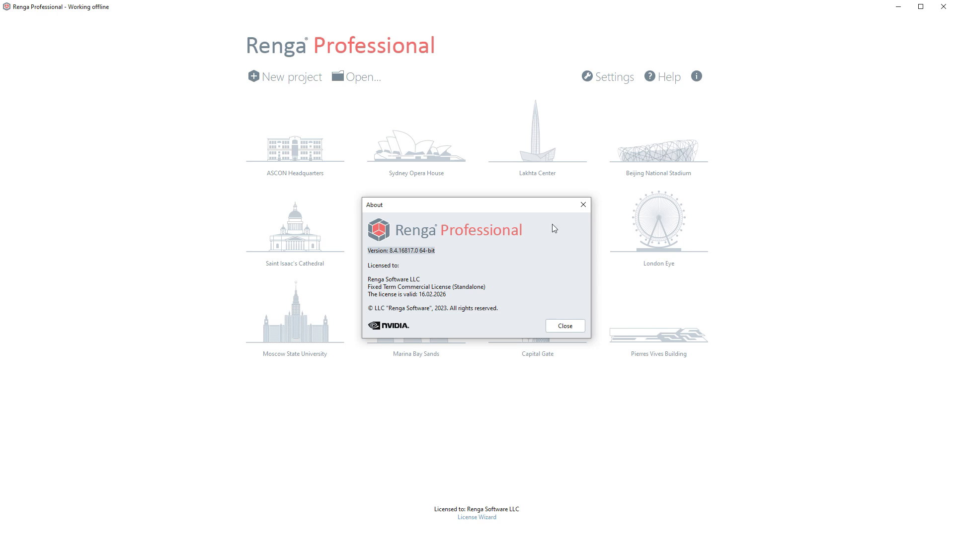
pyautogui.click(582, 205)
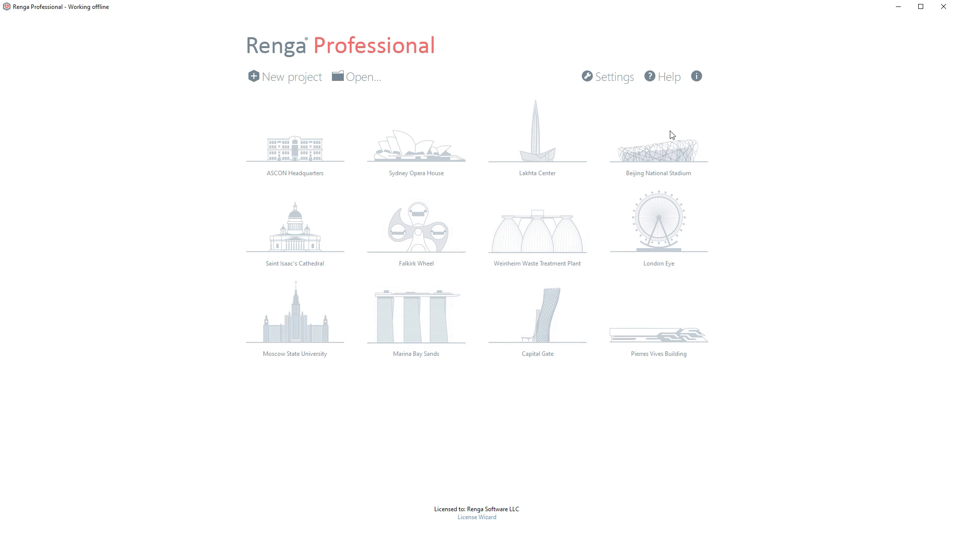
# - Read the Renga Editions feature comparison in the help and close the help
pyautogui.click(666, 77)
pyautogui.click(120, 113)
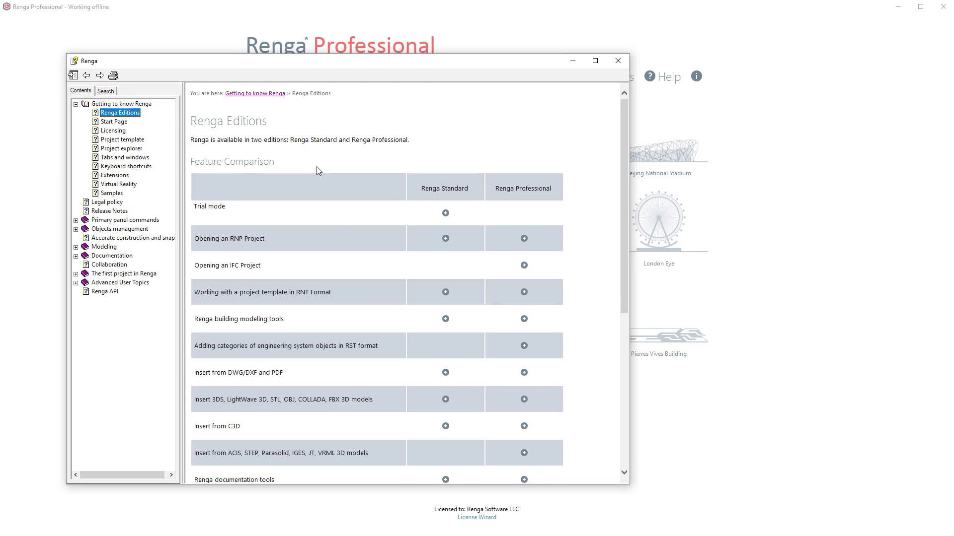
pyautogui.scroll(-2, 342, 206)
pyautogui.scroll(-3, 340, 204)
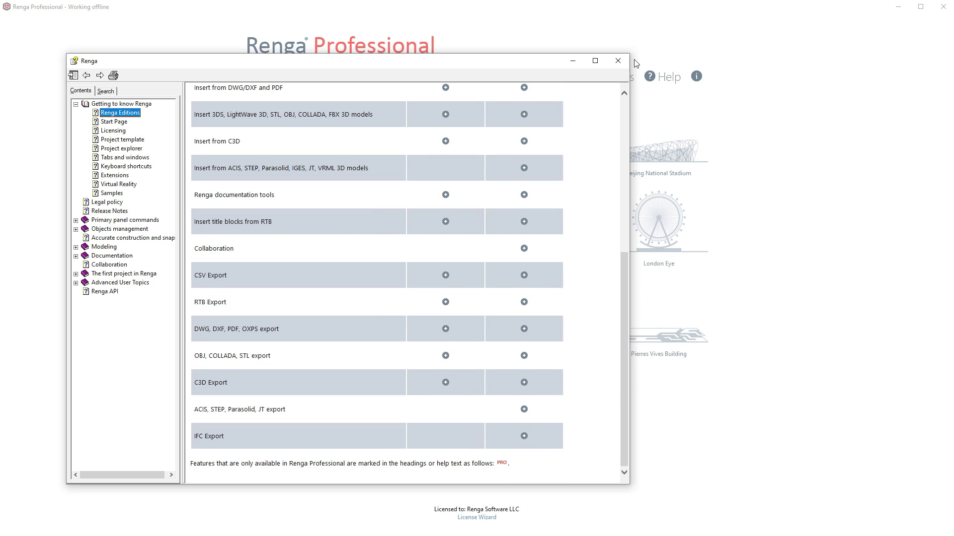
pyautogui.click(619, 62)
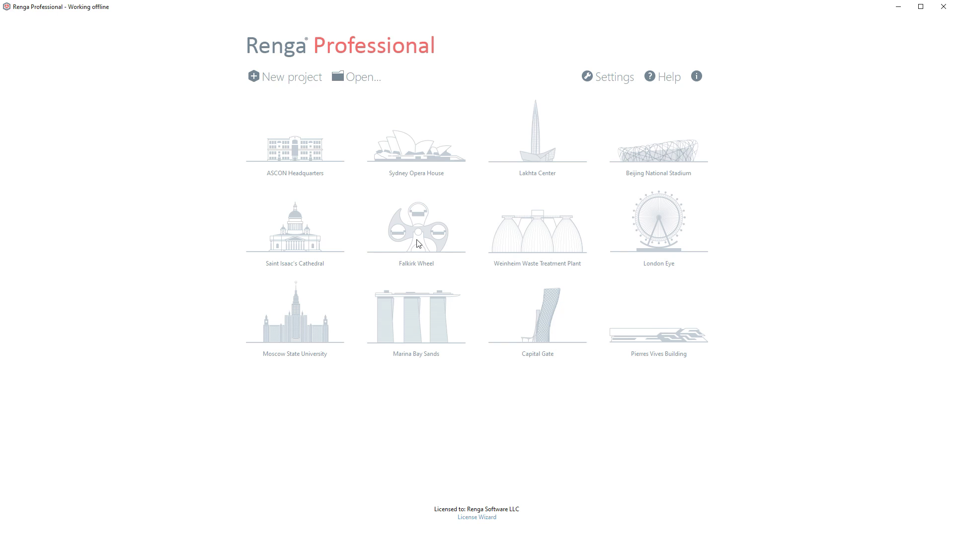
# - Open the Cottage project from the VEE > Renga > Project folder
pyautogui.click(362, 78)
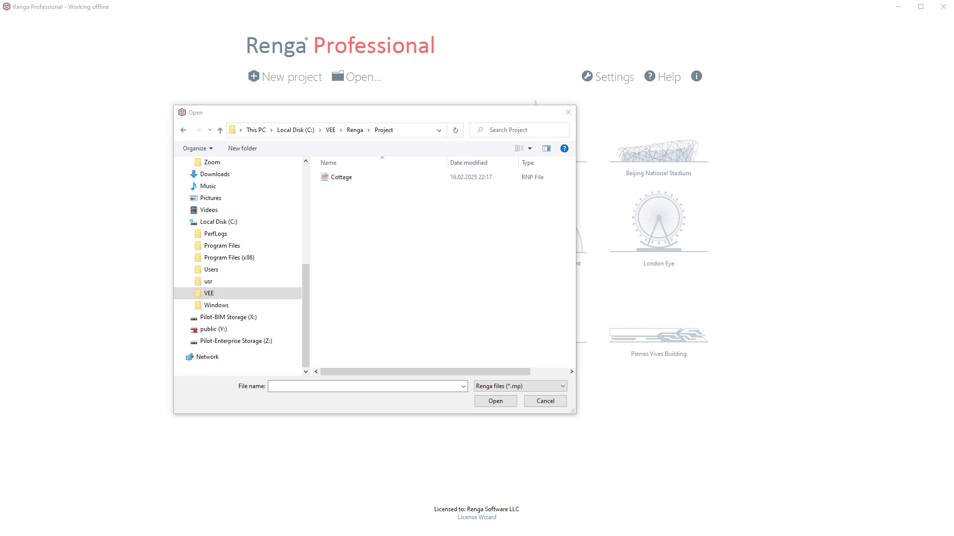
pyautogui.click(343, 178)
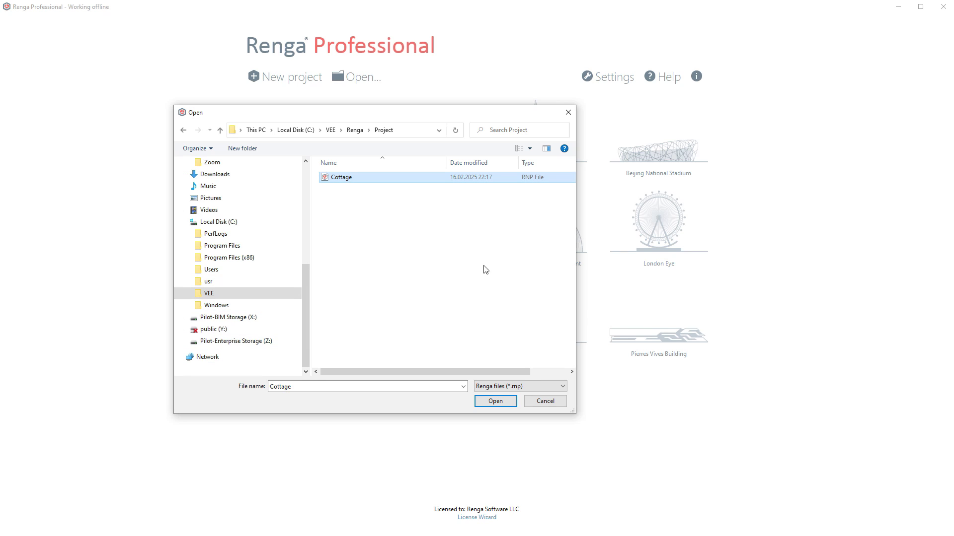
pyautogui.click(493, 402)
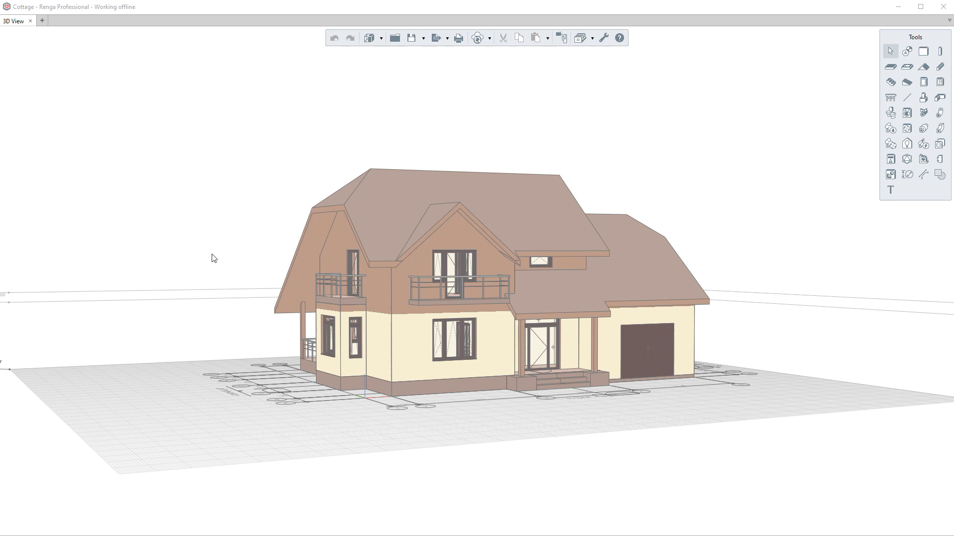
# - Zoom, pan and rotate the 3D view to look over the cottage model
pyautogui.scroll(5, 462, 343)
pyautogui.scroll(-5, 454, 335)
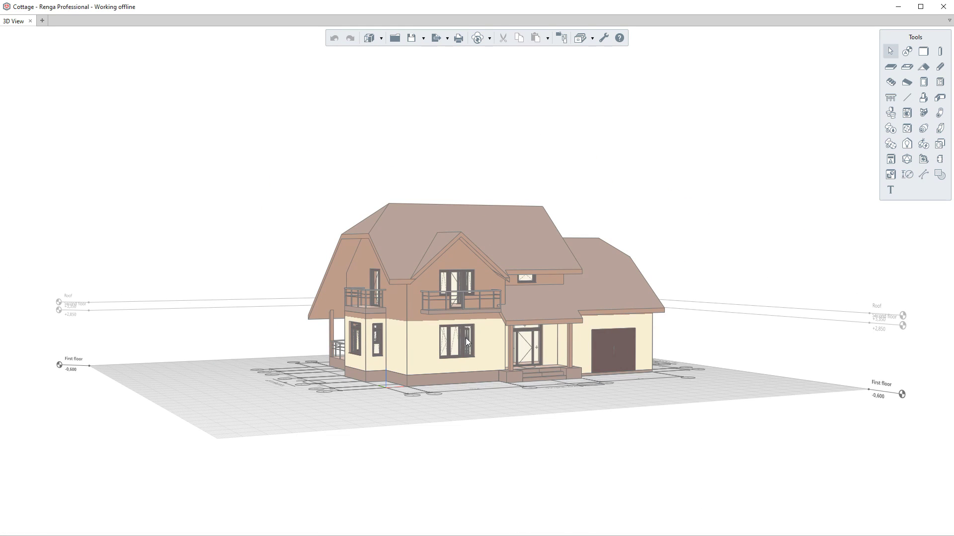
pyautogui.moveTo(466, 338)
pyautogui.mouseDown(button='middle')
pyautogui.moveTo(265, 336)
pyautogui.moveTo(473, 331)
pyautogui.mouseUp(button='middle')
pyautogui.moveTo(494, 328); pyautogui.dragTo(596, 328, button='right')
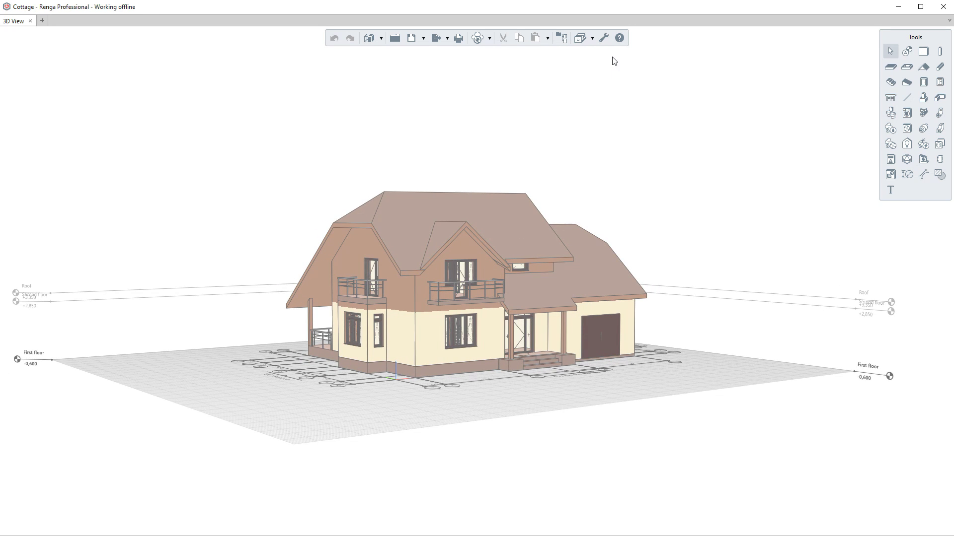
# - Read the Keyboard shortcuts topic in the help and close the help
pyautogui.click(618, 38)
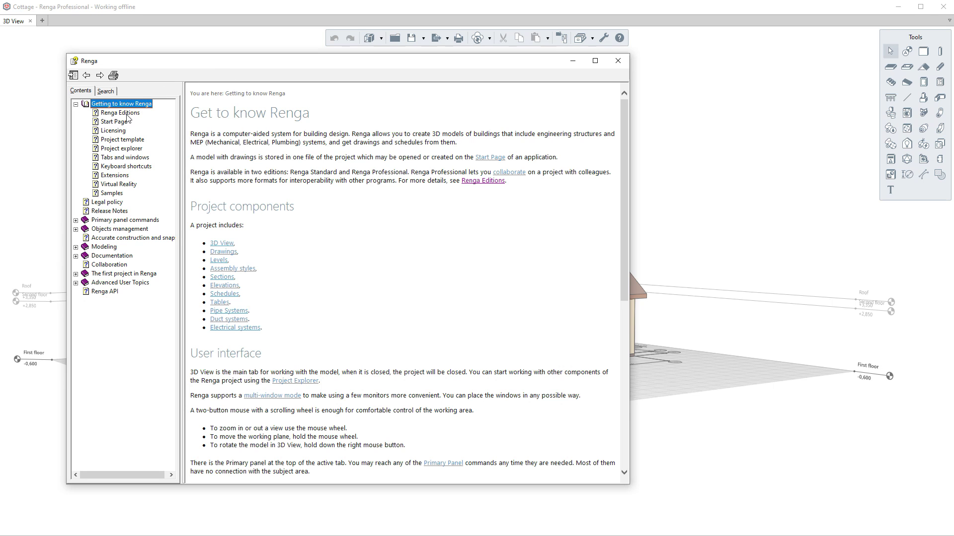
pyautogui.click(126, 167)
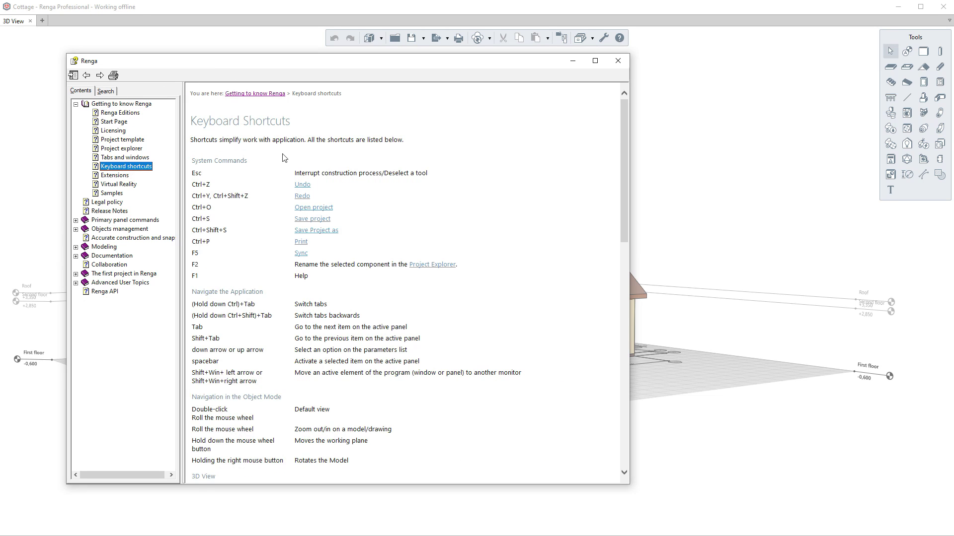
pyautogui.scroll(-15, 348, 249)
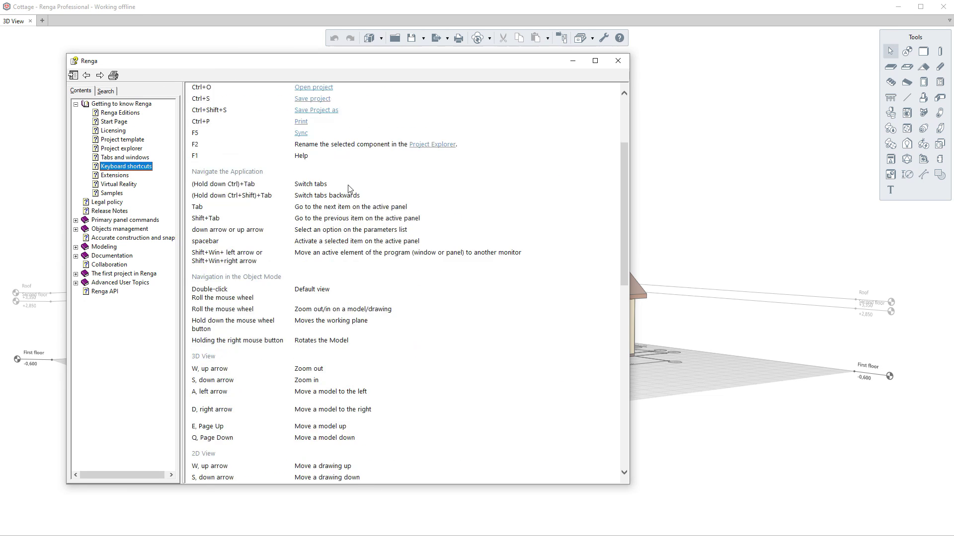
pyautogui.click(617, 61)
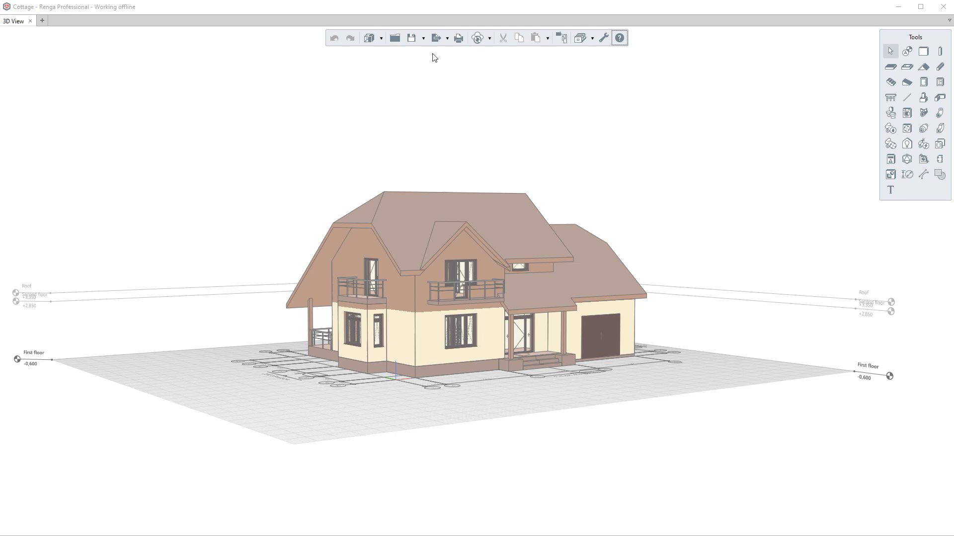
# - Look through the style management commands, including the Design styles, and set the model's visual style to Monochrome
pyautogui.click(593, 40)
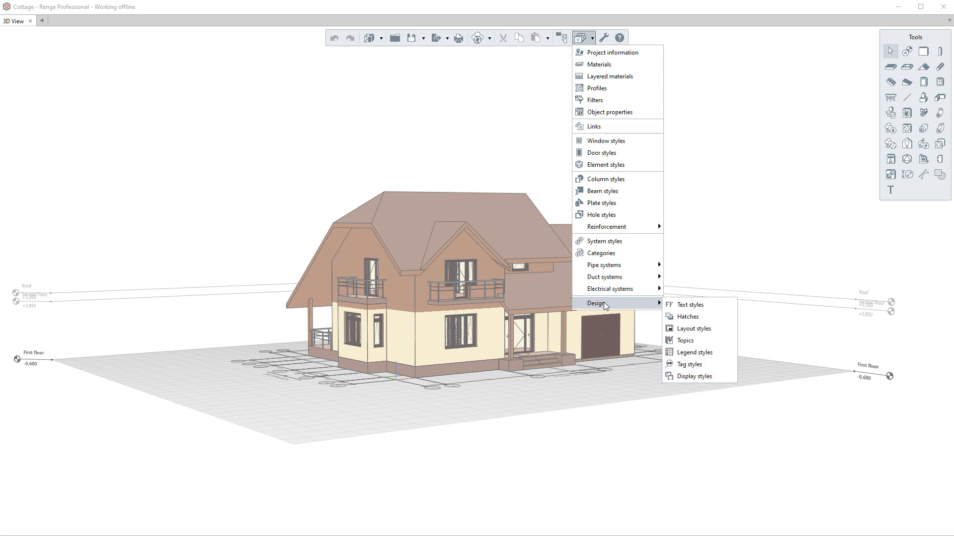
pyautogui.click(484, 121)
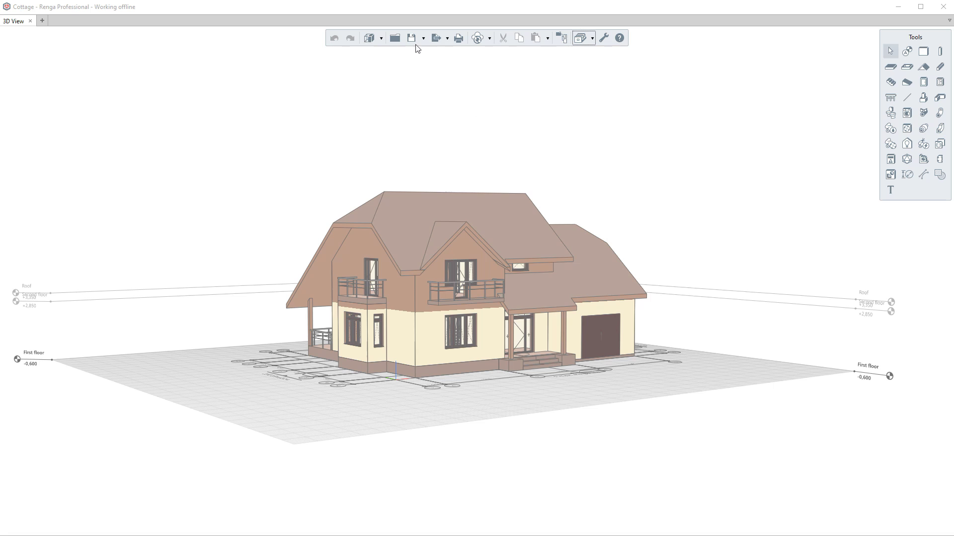
pyautogui.click(381, 39)
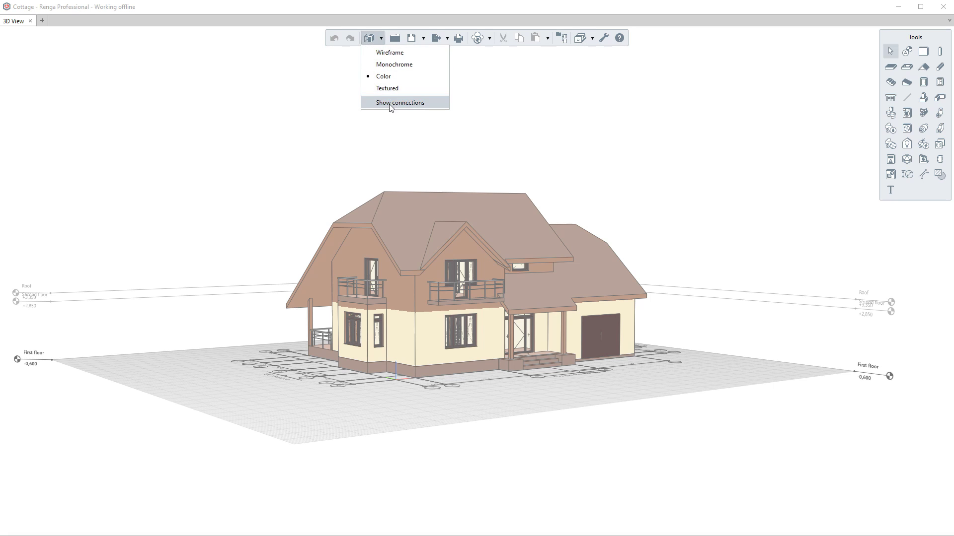
pyautogui.click(395, 66)
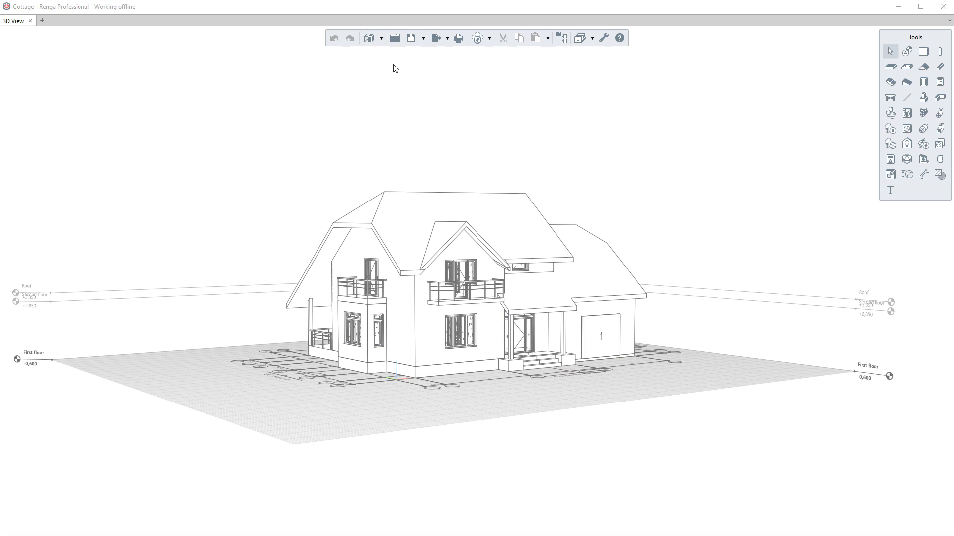
# - Examine the Window tool's parameters and leave the tool without placing a window
pyautogui.click(604, 38)
pyautogui.click(940, 82)
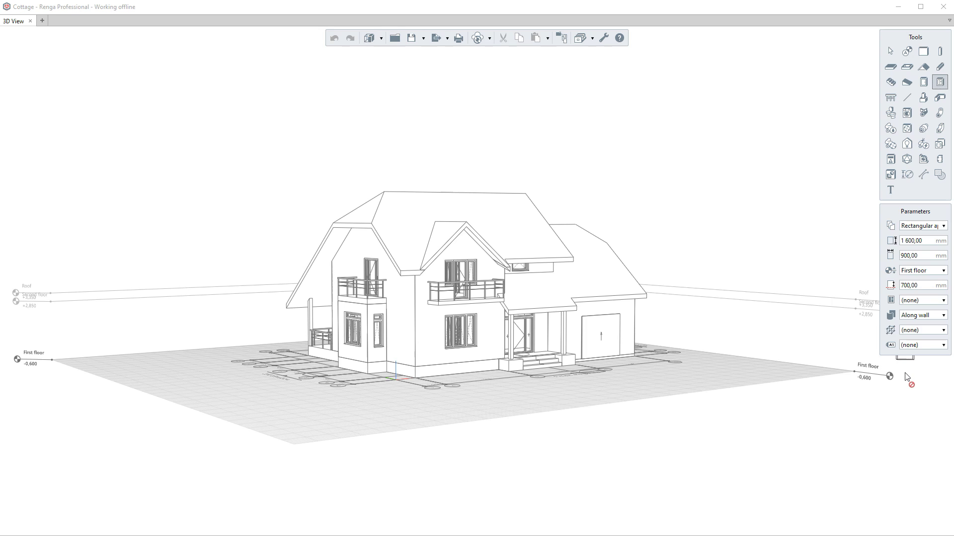
pyautogui.press('Escape')
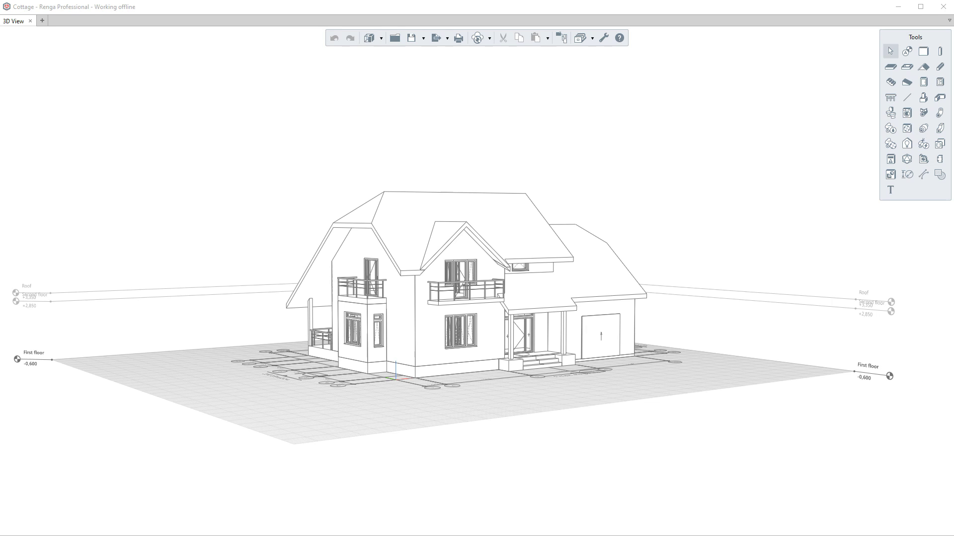